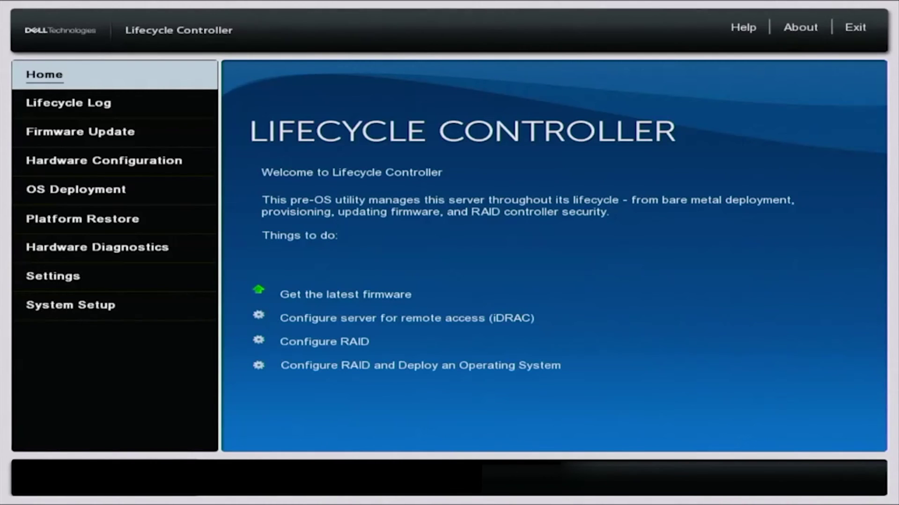
- Open Settings, then Network Settings, from the Lifecycle Controller main menu
key("Down")
key("Down")
key("Down")
key("Down")
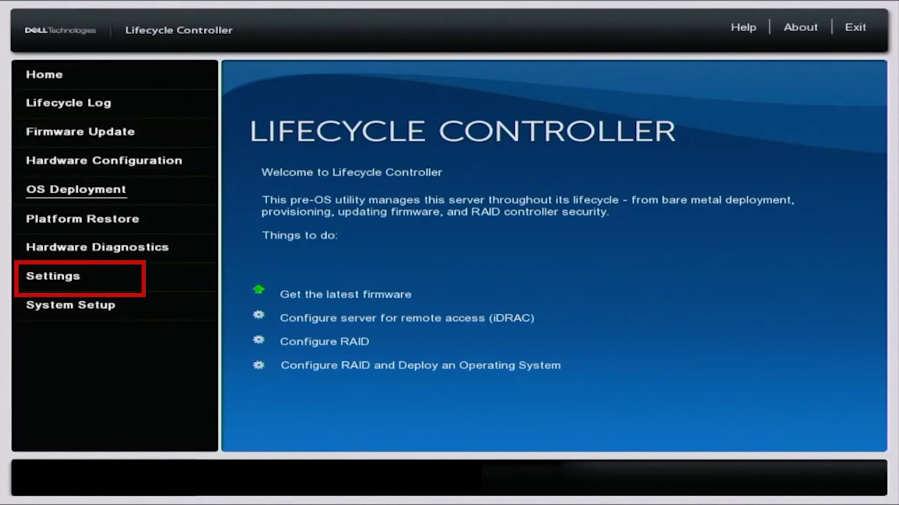
key("Down")
key("Down")
key("Down")
key("Return")
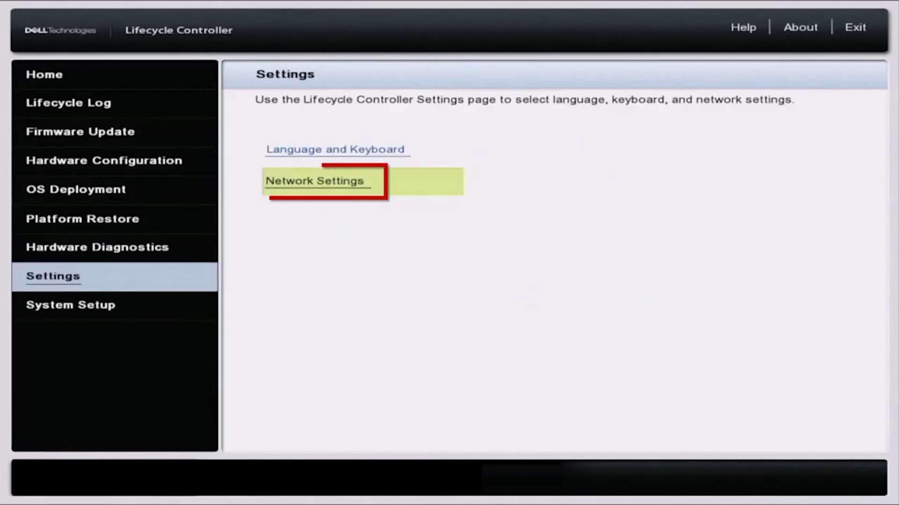
key("Return")
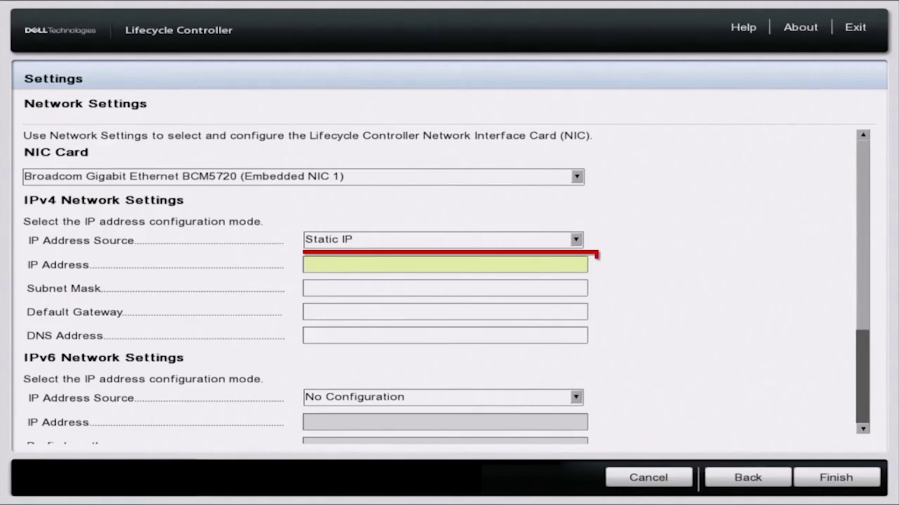
- Enter IP 172.16.50.200, mask 255.255.255.0, gateway 172.16.50.1 and DNS 8.8.8.8
type("172.1")
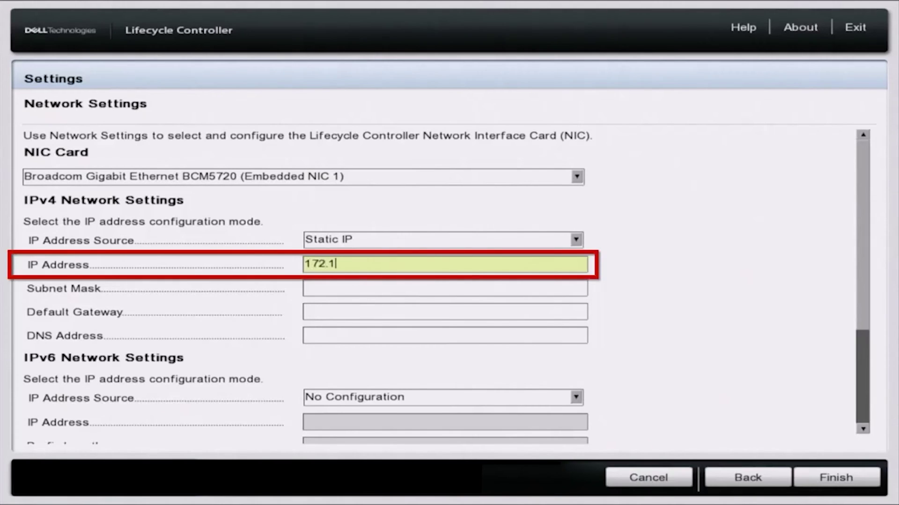
type("6.50.200")
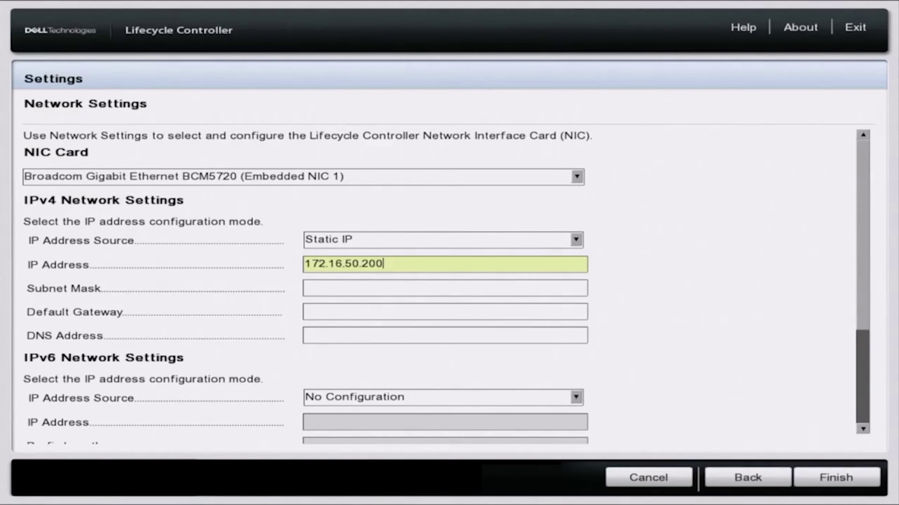
left_click(445, 288)
type("25")
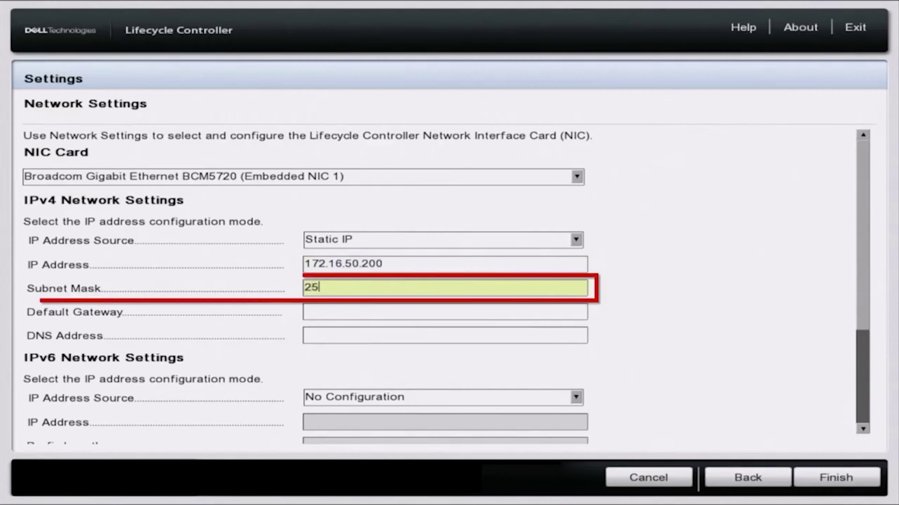
type("5.255.")
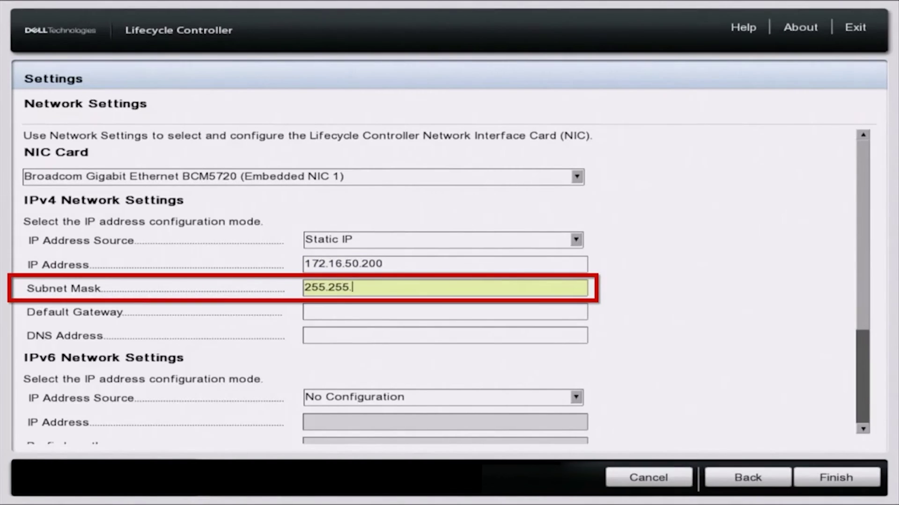
type("255.0")
key("Tab")
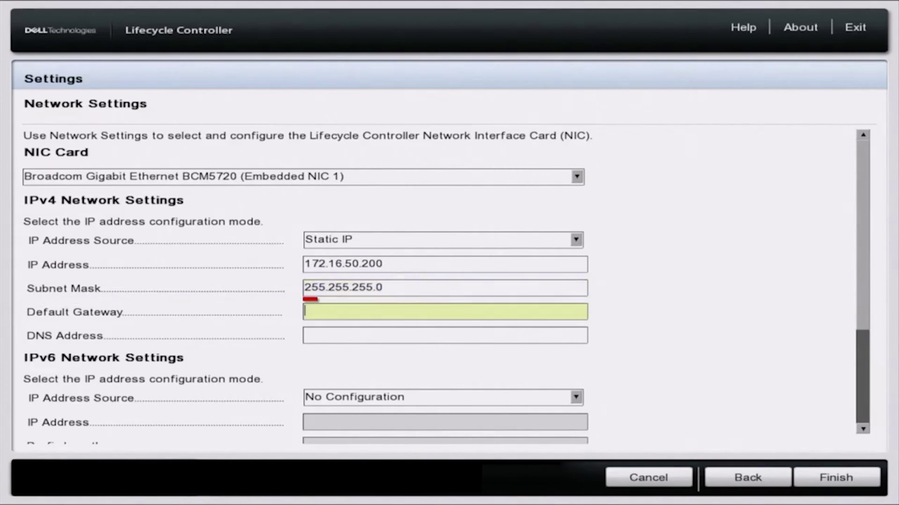
type("172.")
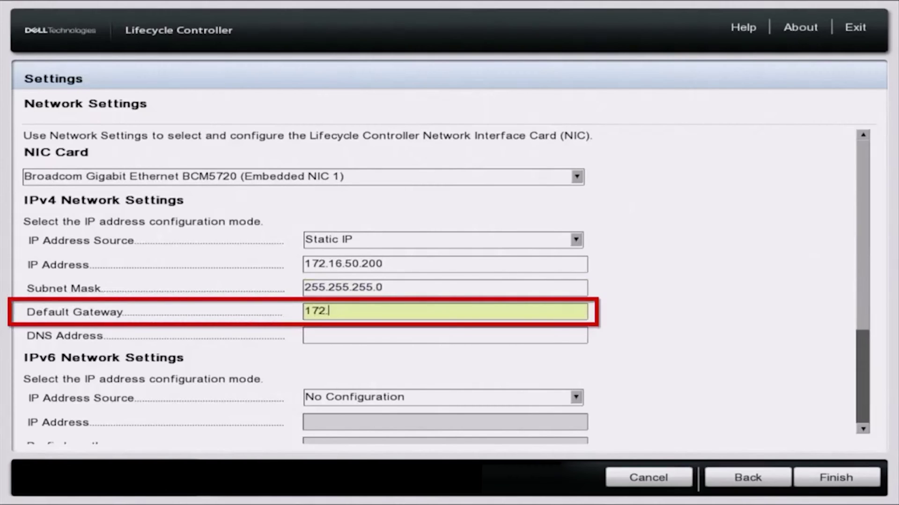
type("16.50.1")
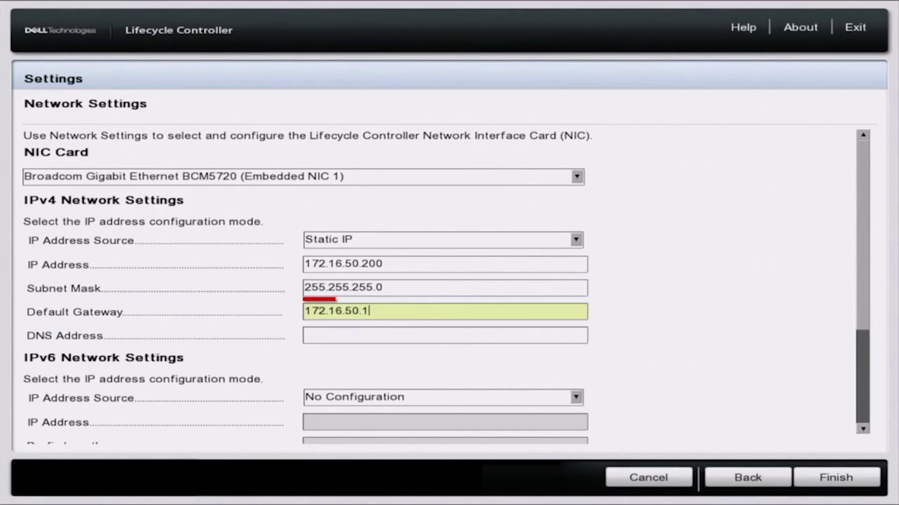
key("Tab")
type("8.8.8.8")
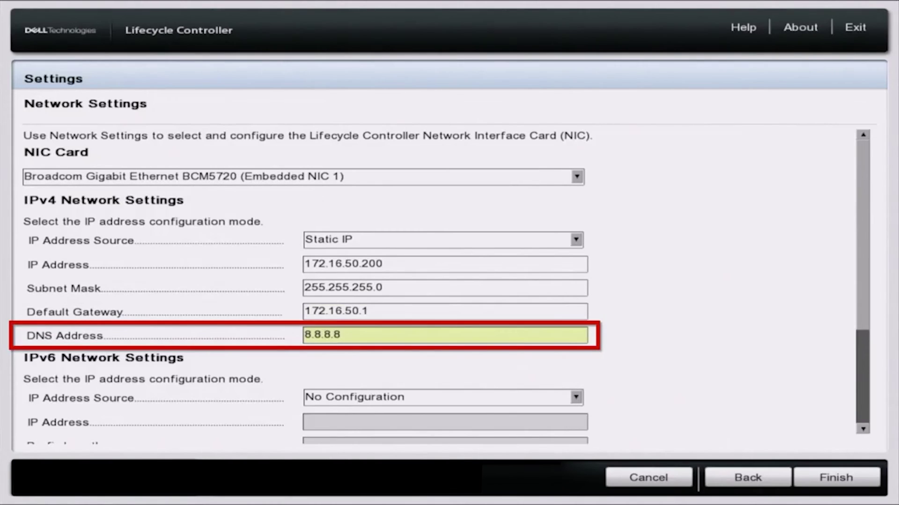
key("Tab")
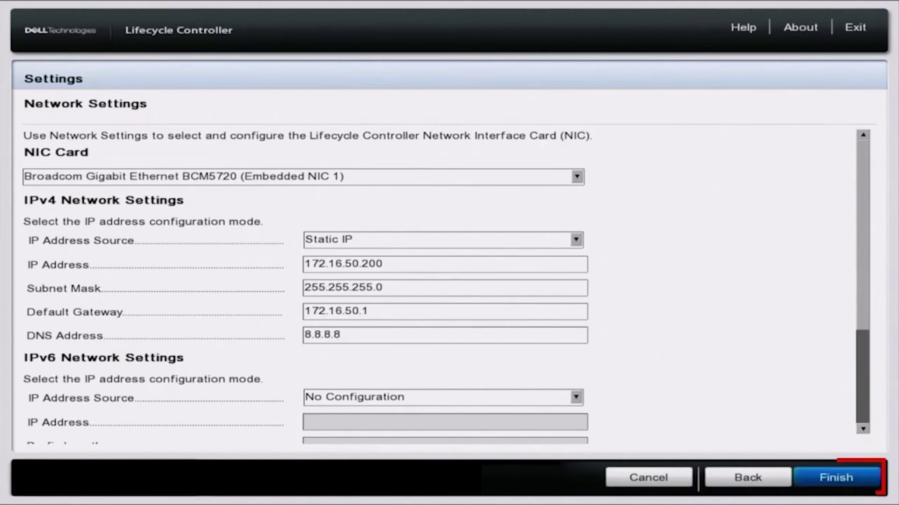
- Apply the static IPv4 settings, acknowledge the success message, and return to Home
key("Return")
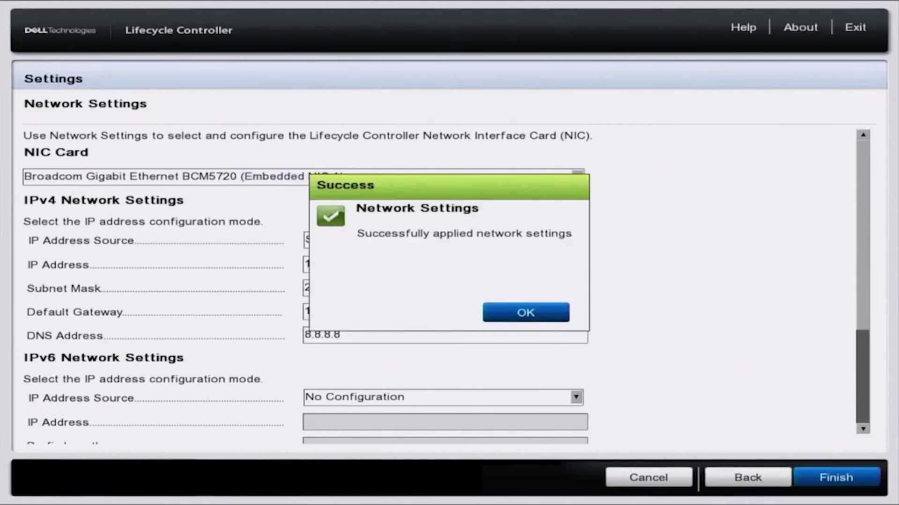
key("Return")
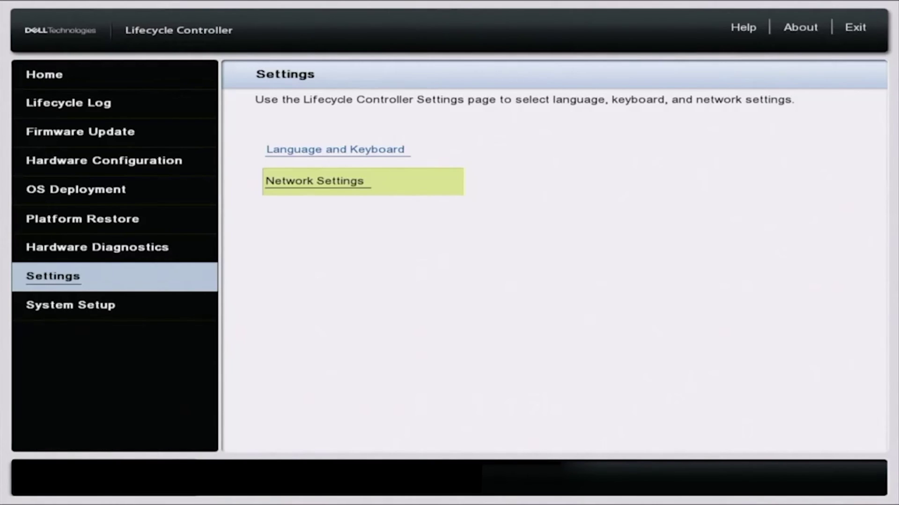
left_click(44, 75)
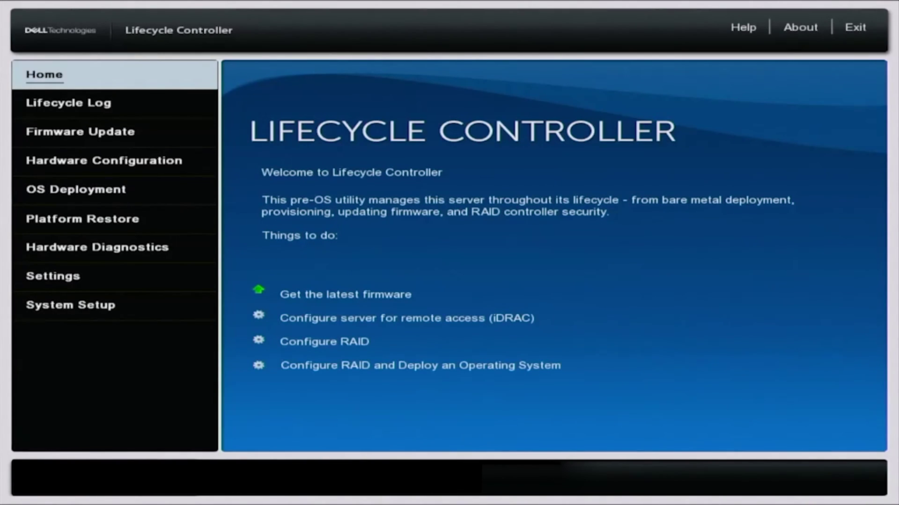
- Reopen the Network Settings page via Settings in the main menu
key("Down")
key("Down")
key("Down")
key("Down")
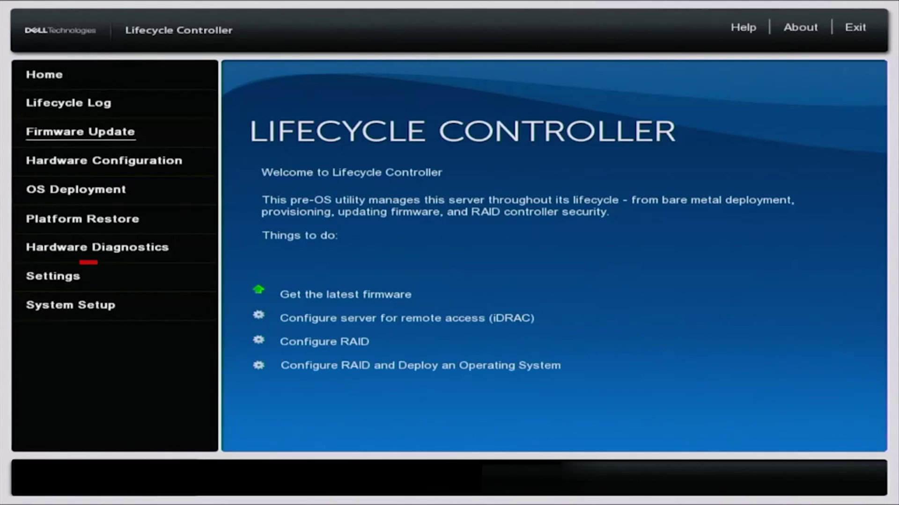
key("Down")
key("Down")
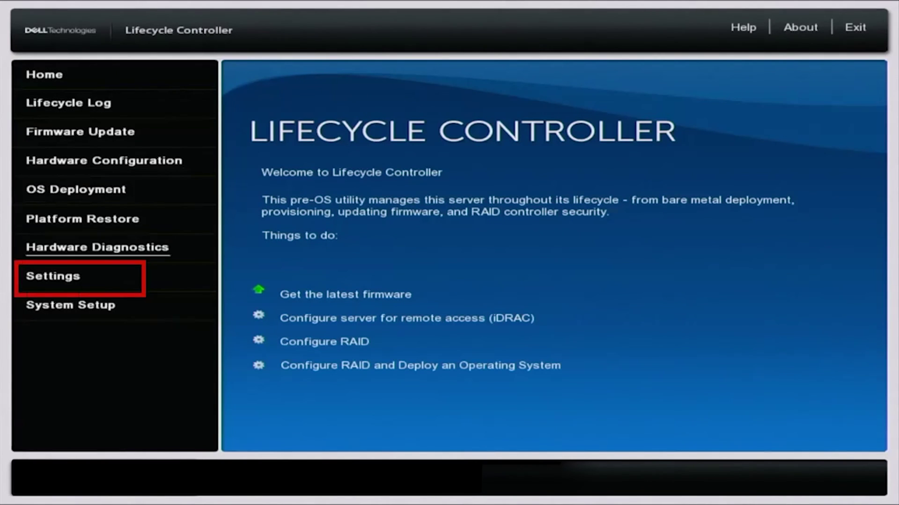
key("Down")
key("Return")
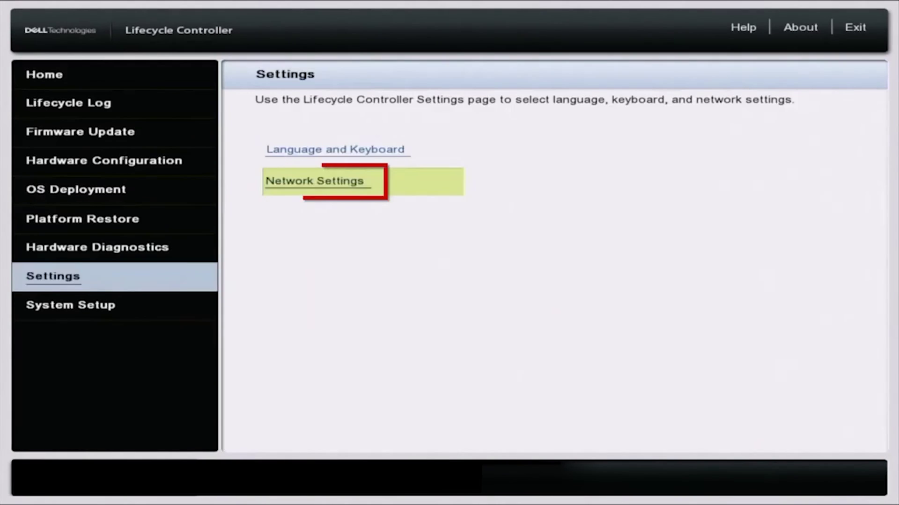
key("Return")
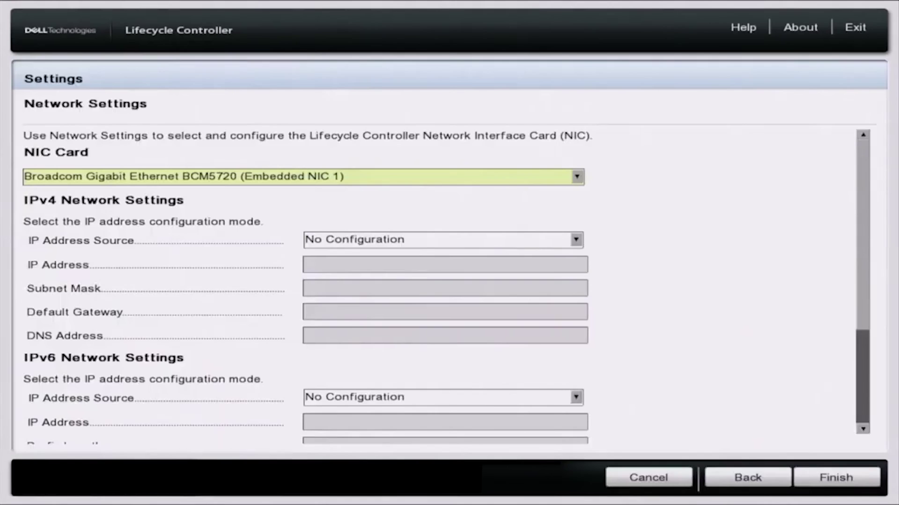
- Change the IPv4 IP Address Source from Static IP to DHCP
key("Tab")
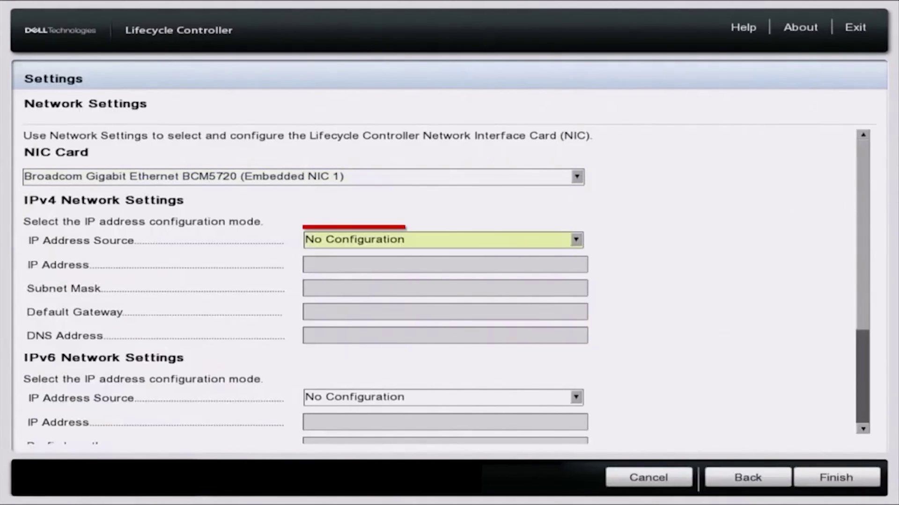
key("Return")
key("Down")
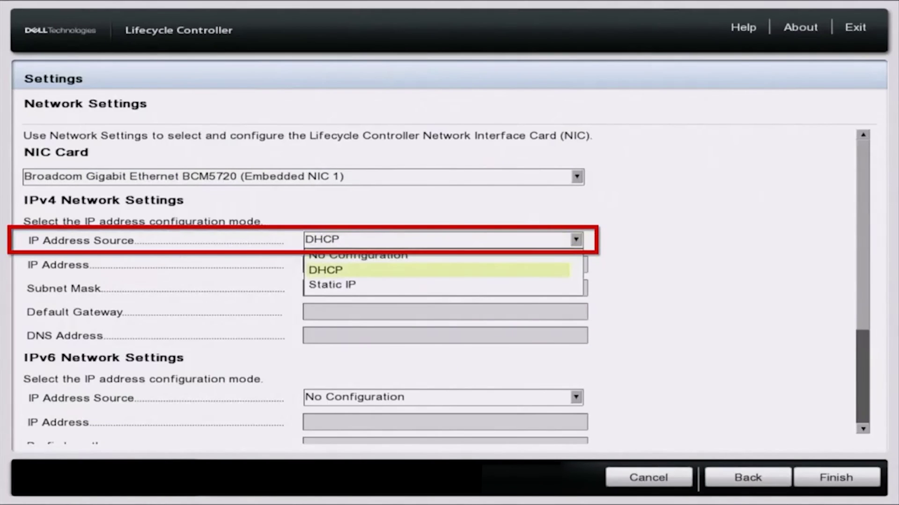
key("Return")
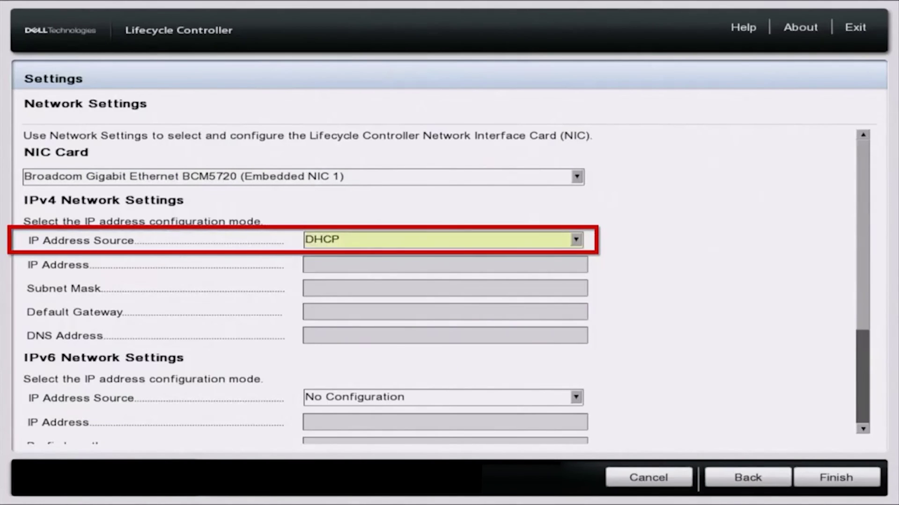
key("Tab")
key("Tab")
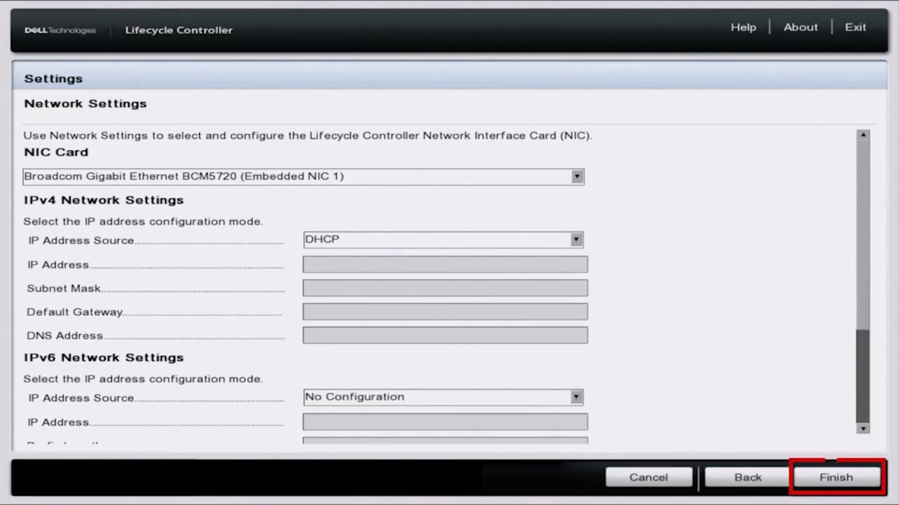
- Apply the DHCP configuration with Finish and acknowledge the success message
key("Tab")
key("Return")
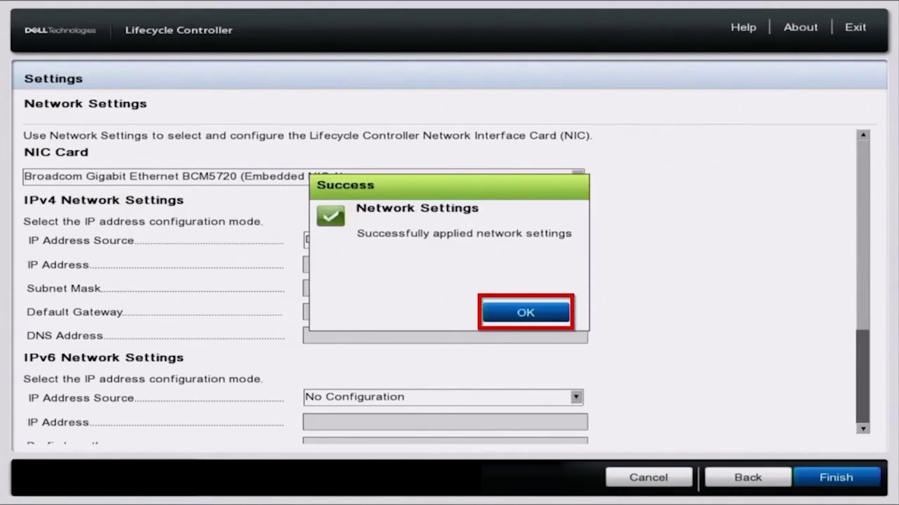
key("Return")
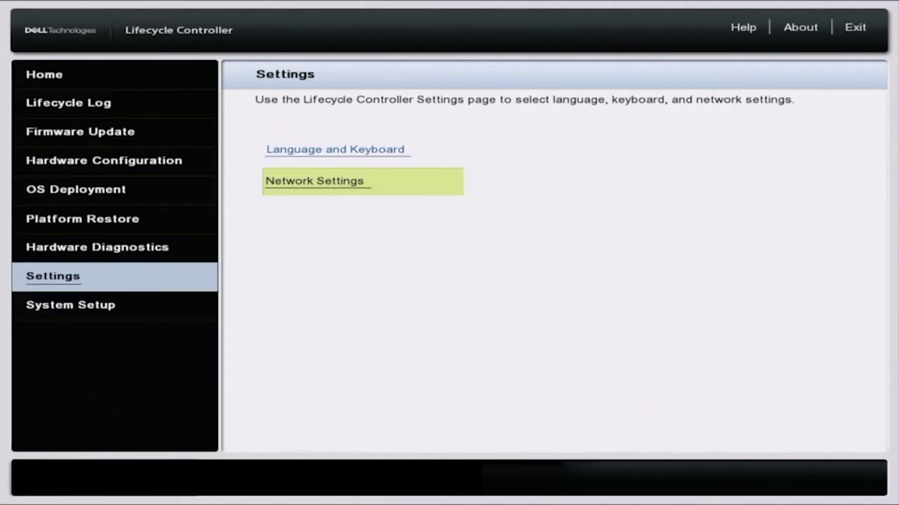